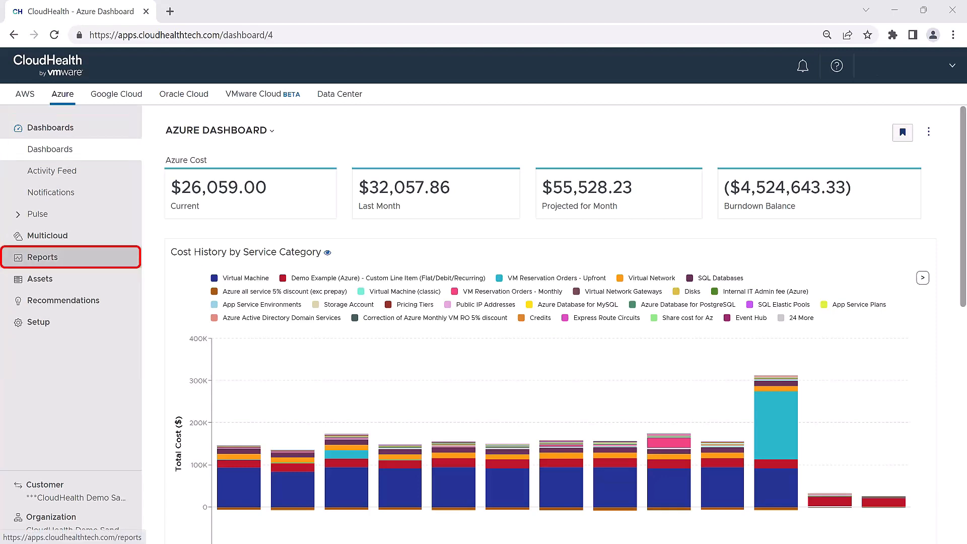
- Open the Azure Cost History report and review its chart and cost data table
click(43, 258)
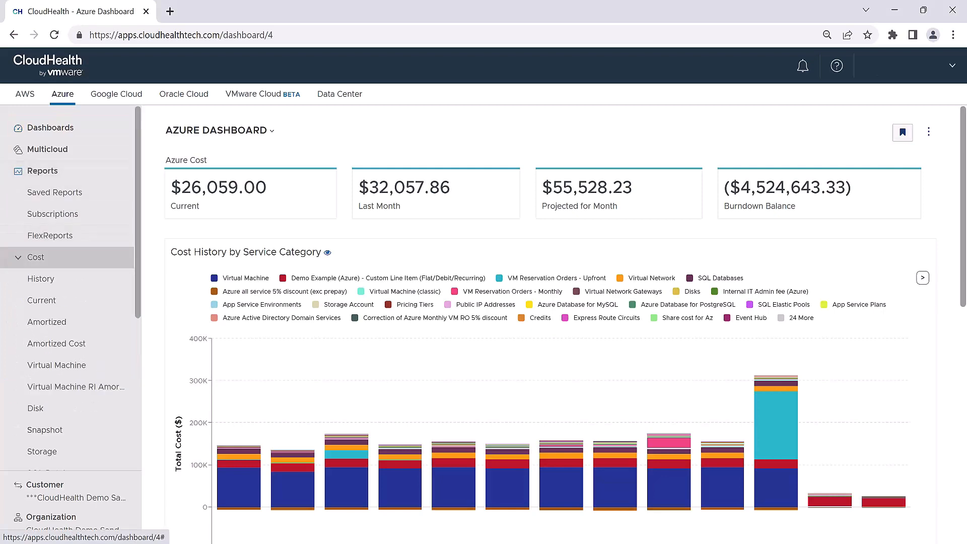
click(40, 279)
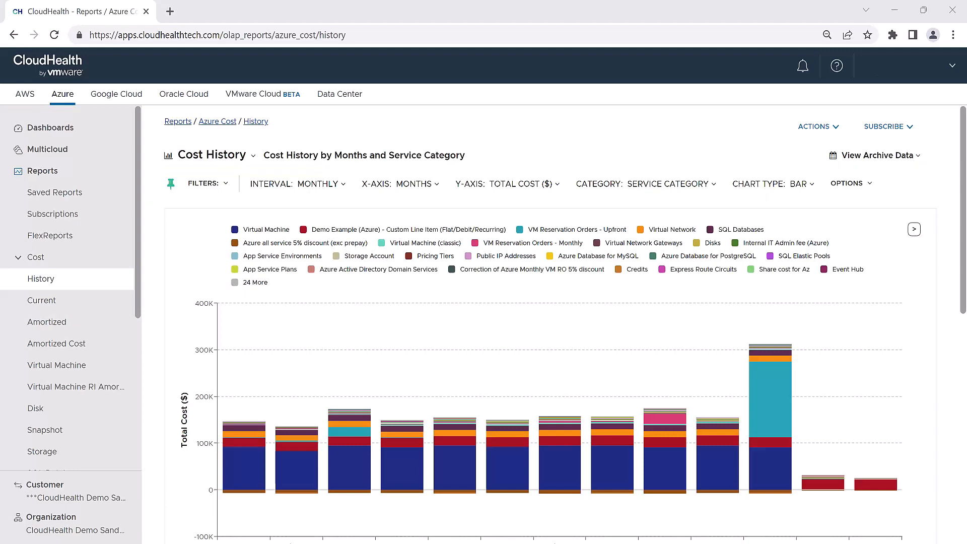
scroll(554, 322, down, 8)
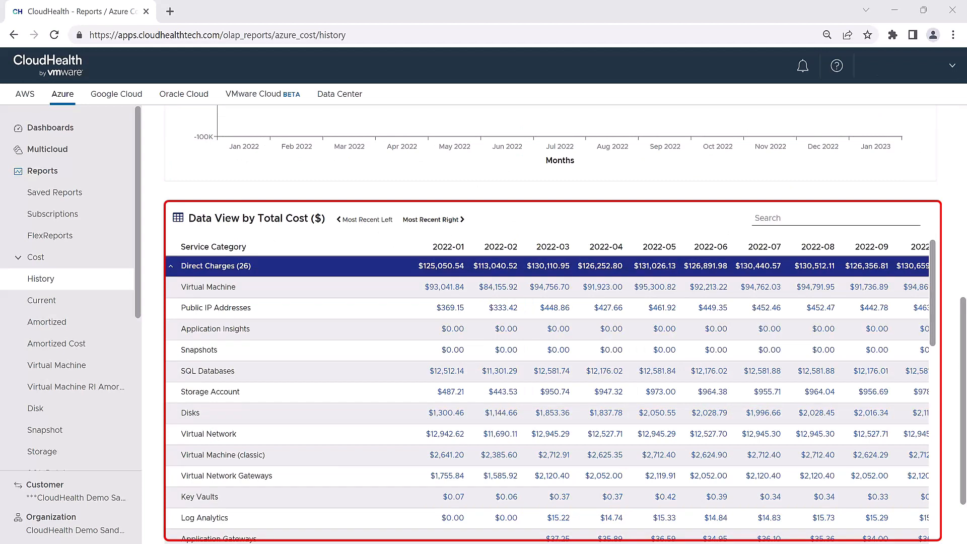
scroll(548, 392, down, 15)
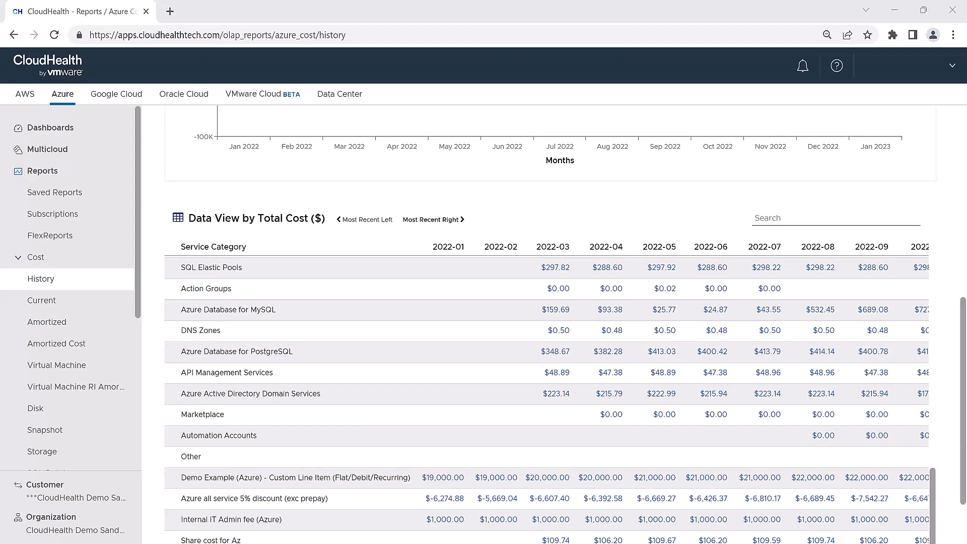
scroll(549, 322, up, 6)
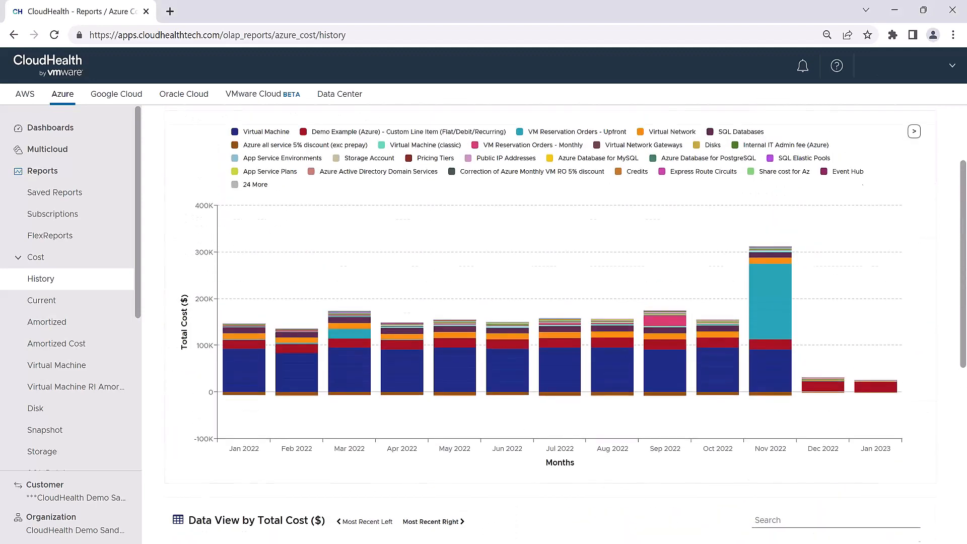
scroll(563, 322, up, 2)
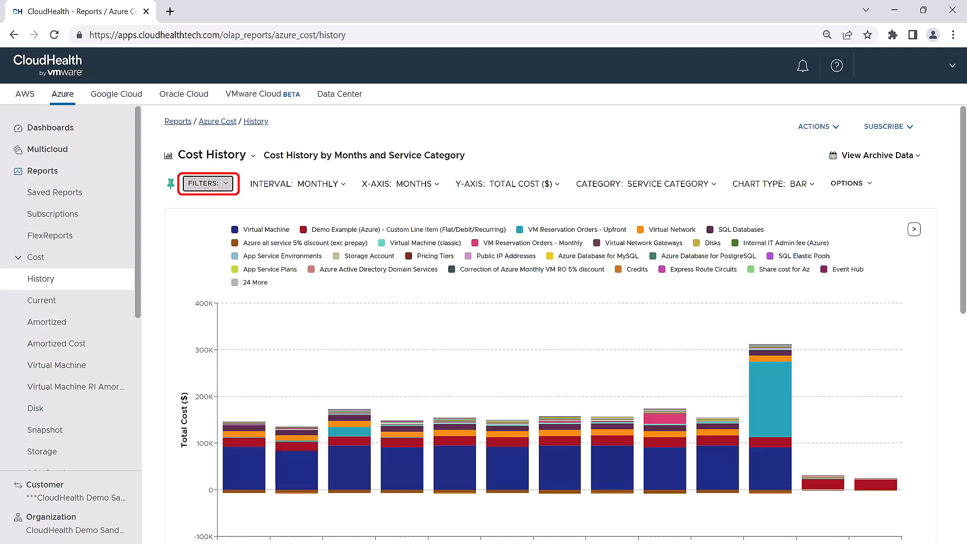
- Filter the report by Subscription to include Enterprise Dev/Test, Pay-As-You-Go, Redshift-azure and one more subscription
click(208, 184)
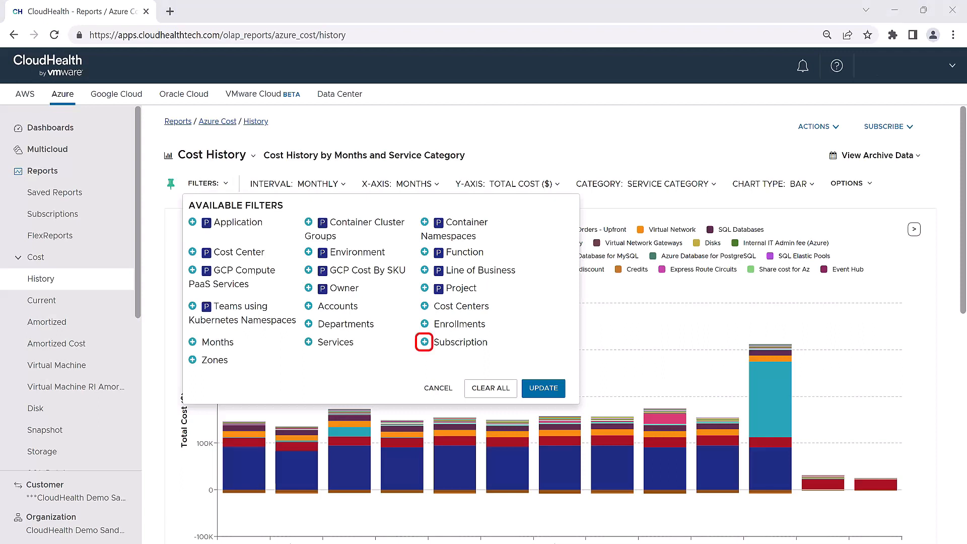
click(424, 342)
scroll(424, 341, down, 4)
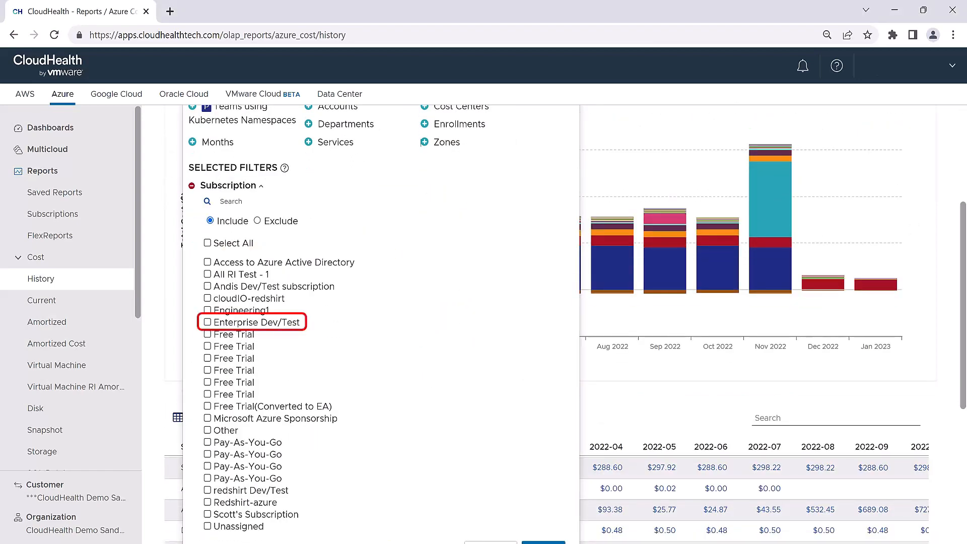
click(207, 322)
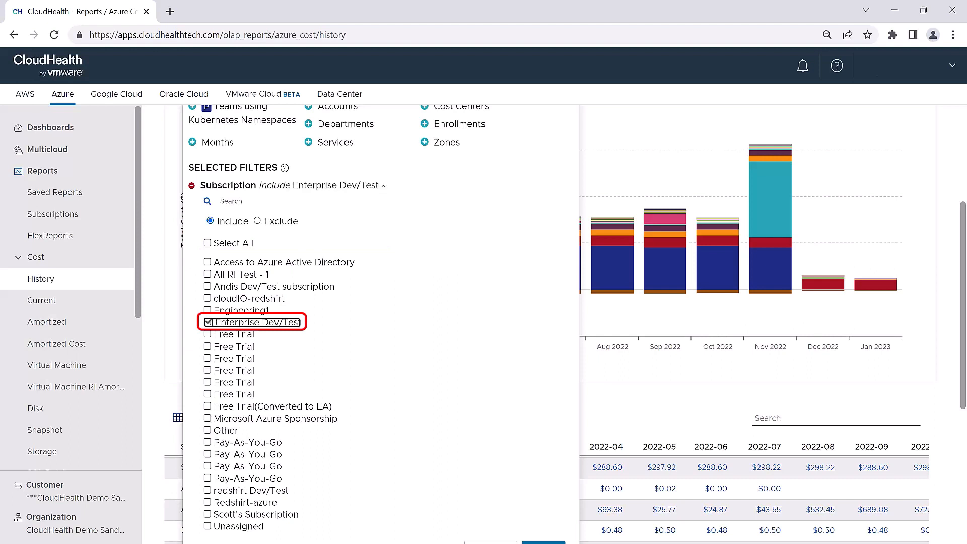
click(207, 454)
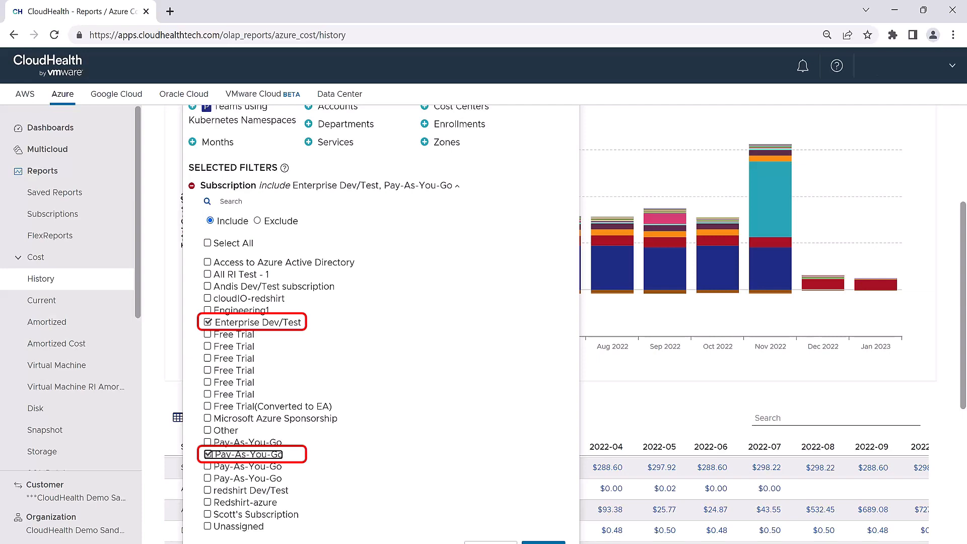
scroll(381, 322, down, 2)
click(207, 399)
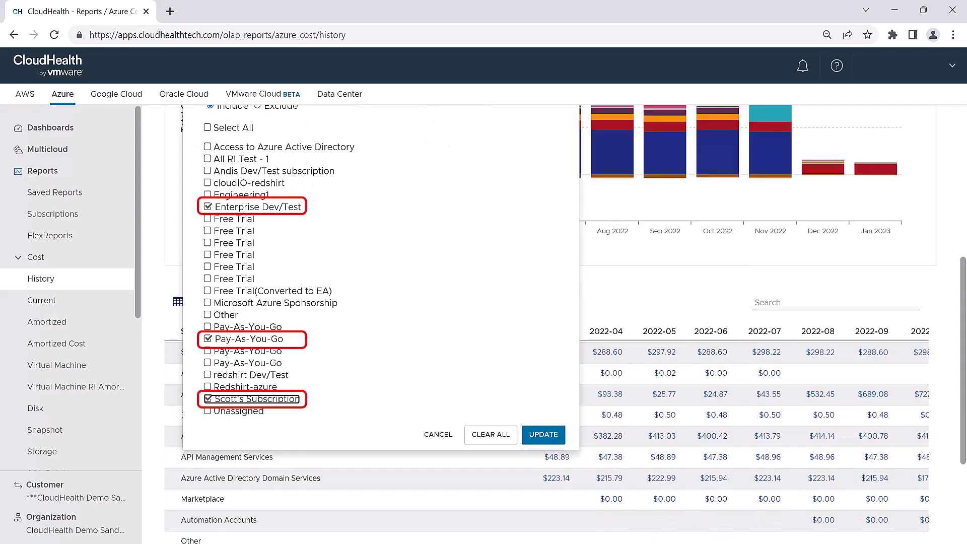
click(208, 387)
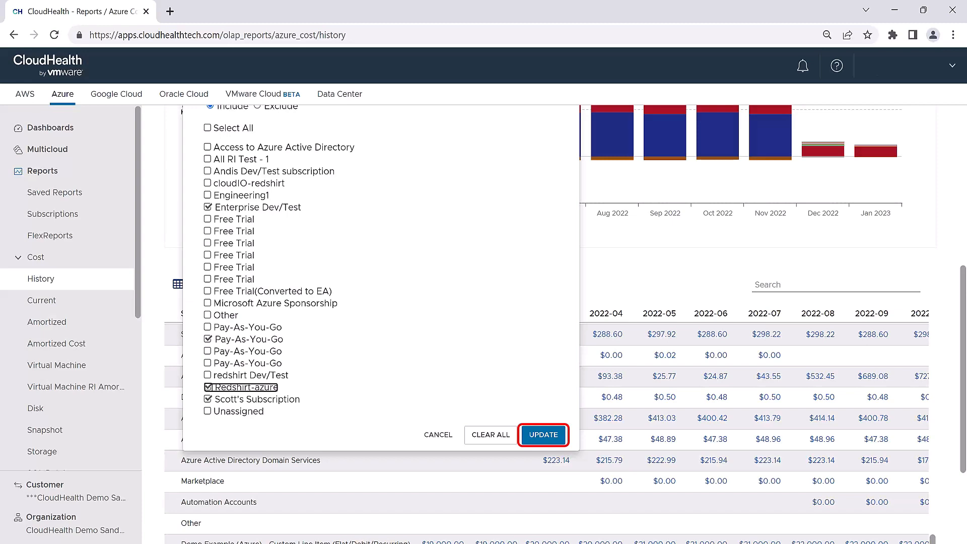
click(543, 435)
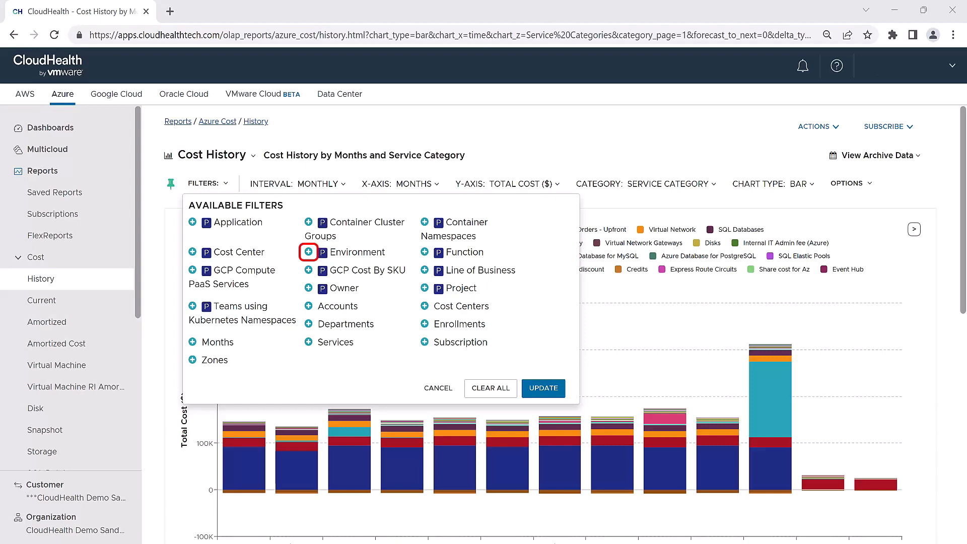
- Apply an Environment filter including only production, then remove the Environment filter again
click(308, 252)
scroll(308, 252, down, 1)
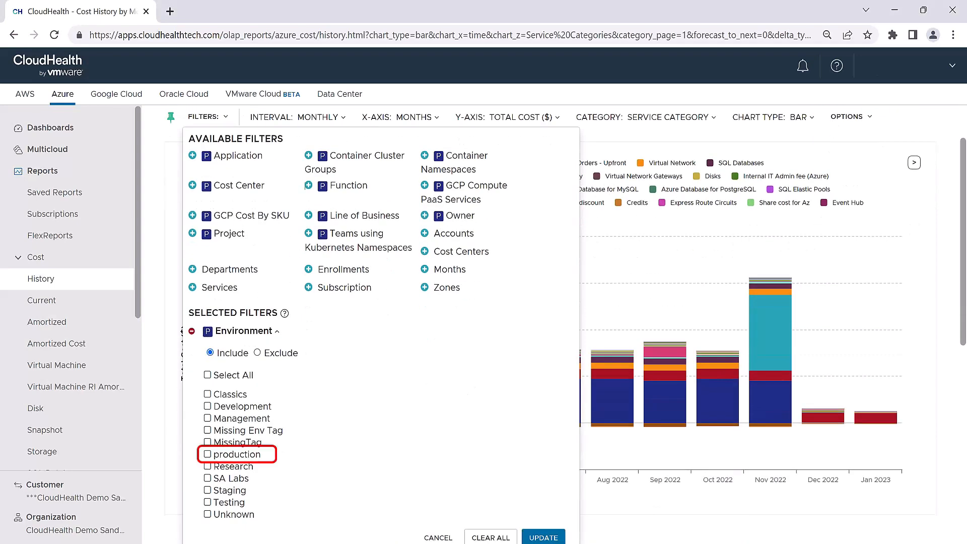
click(208, 454)
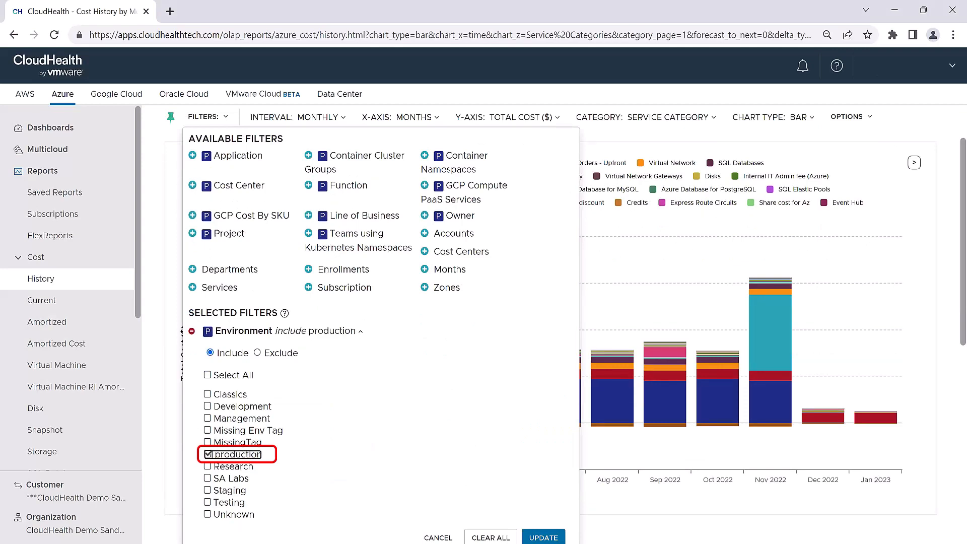
click(543, 537)
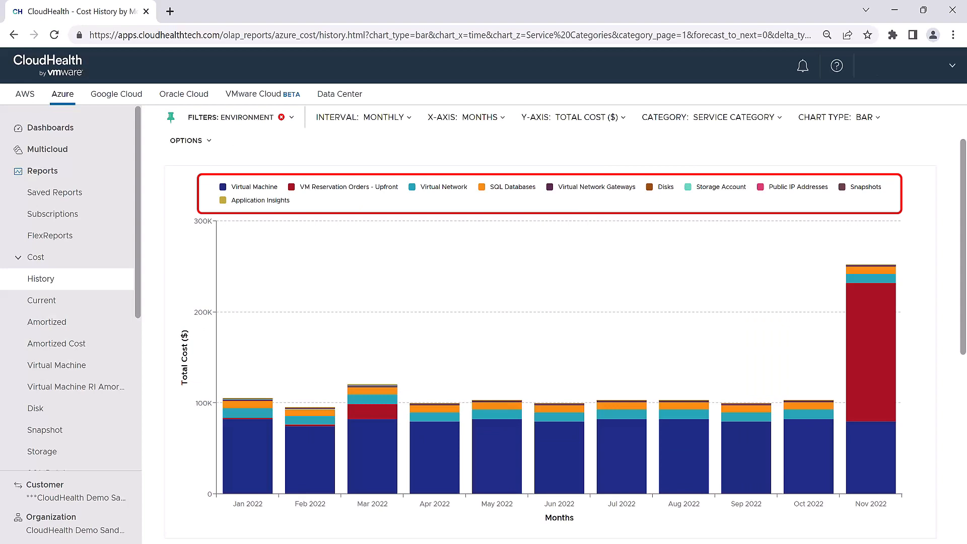
click(282, 117)
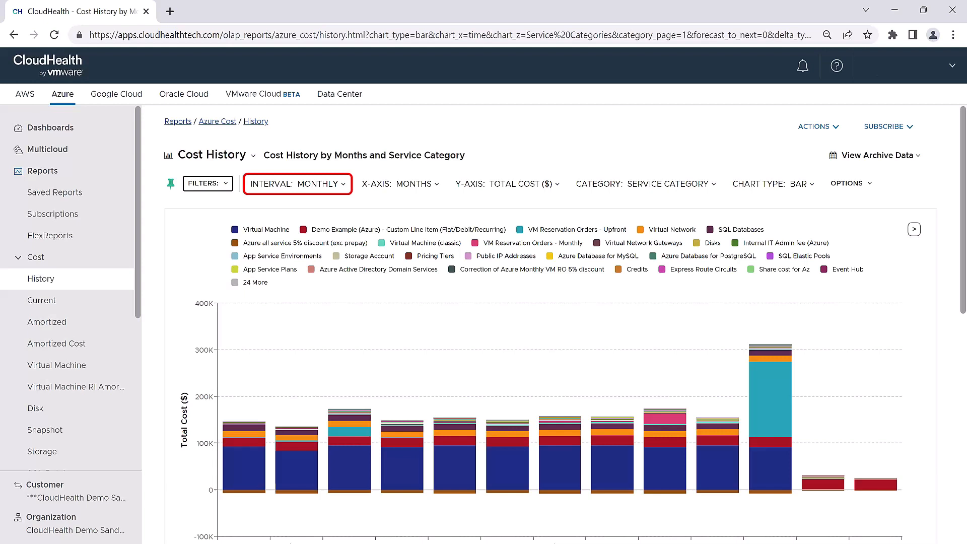
- Review the interval, X-axis, Y-axis and category options available for the report
click(297, 184)
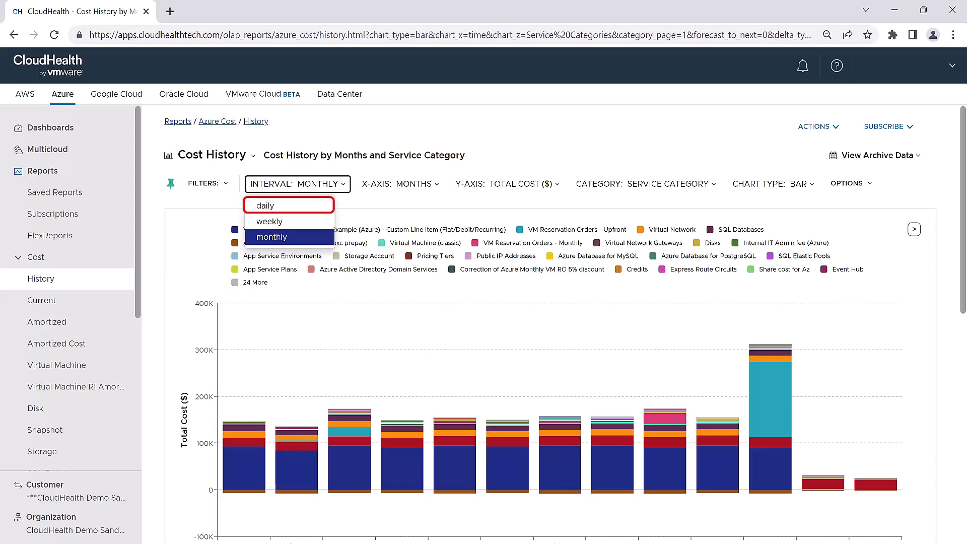
key(Escape)
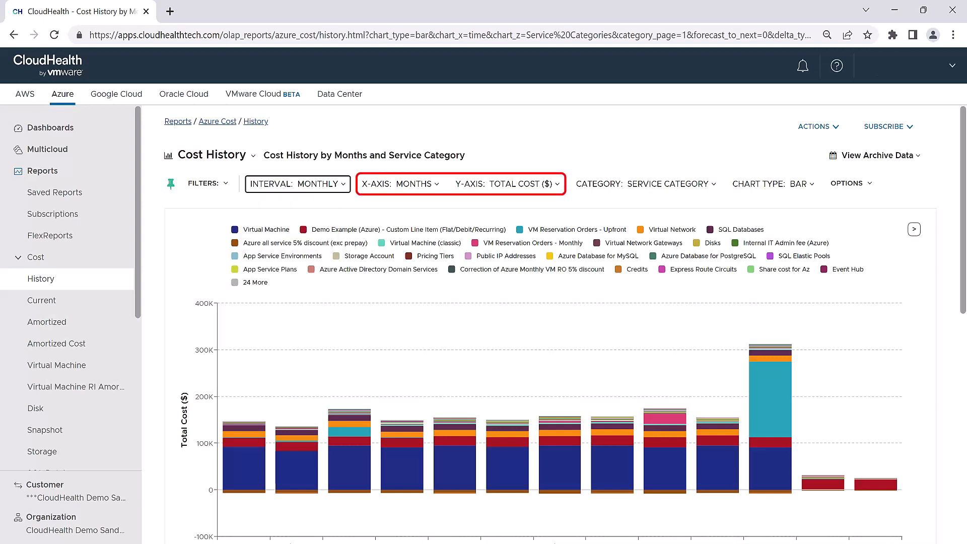
click(401, 184)
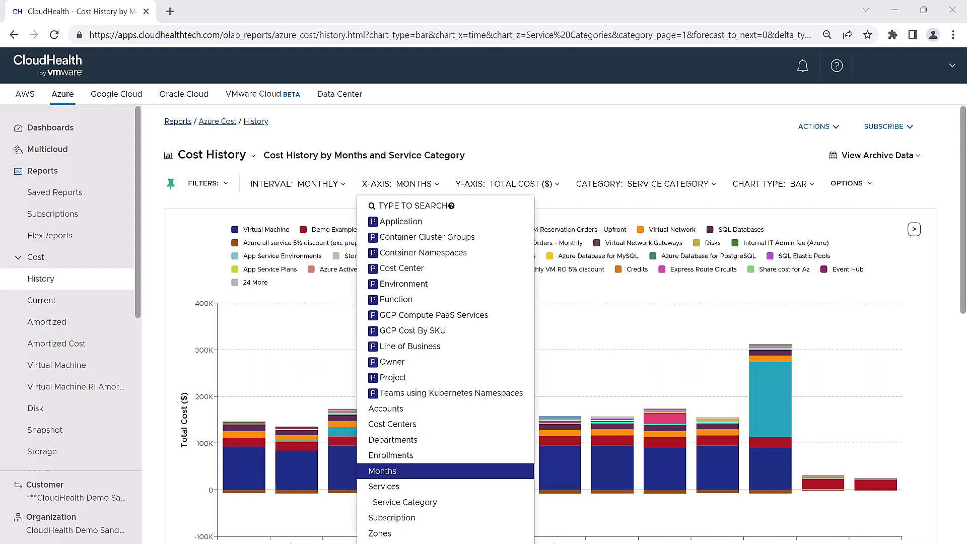
click(507, 184)
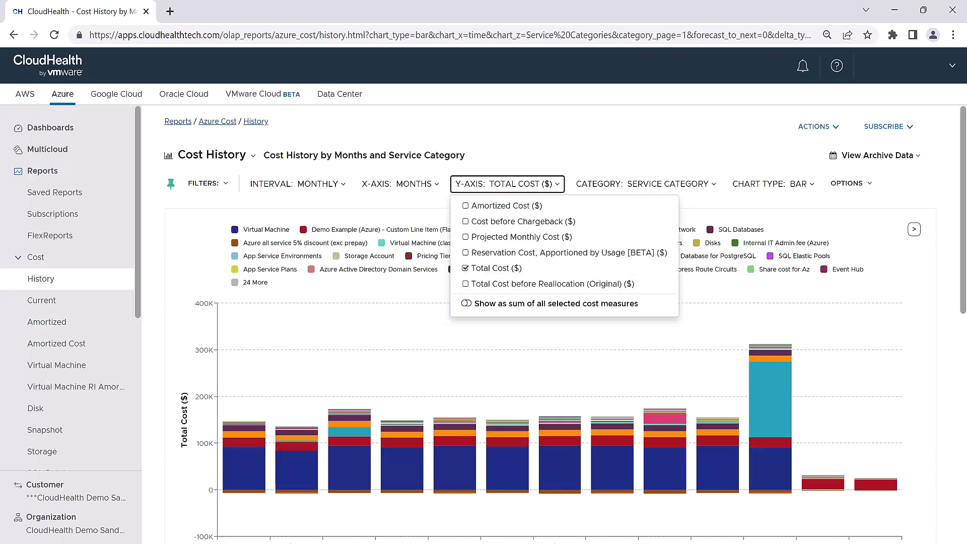
click(646, 184)
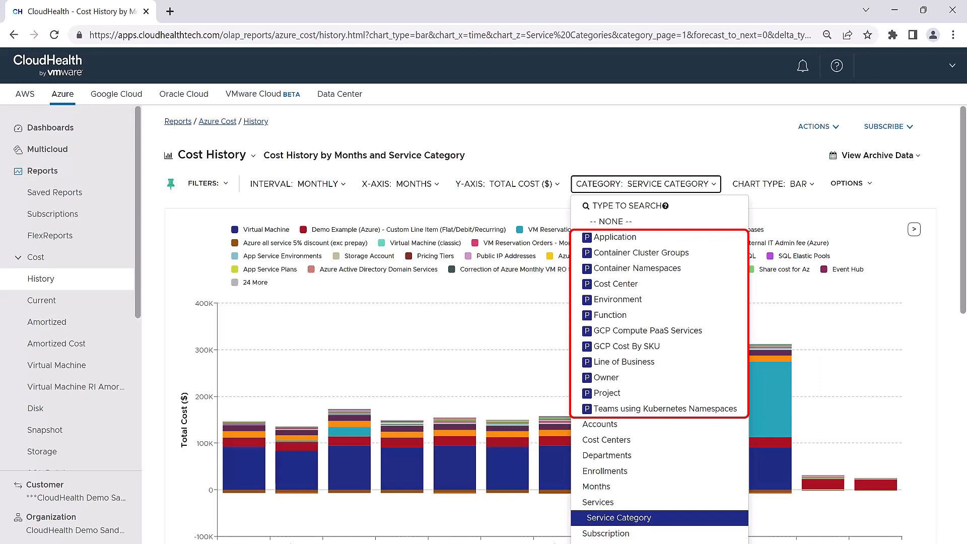
click(773, 183)
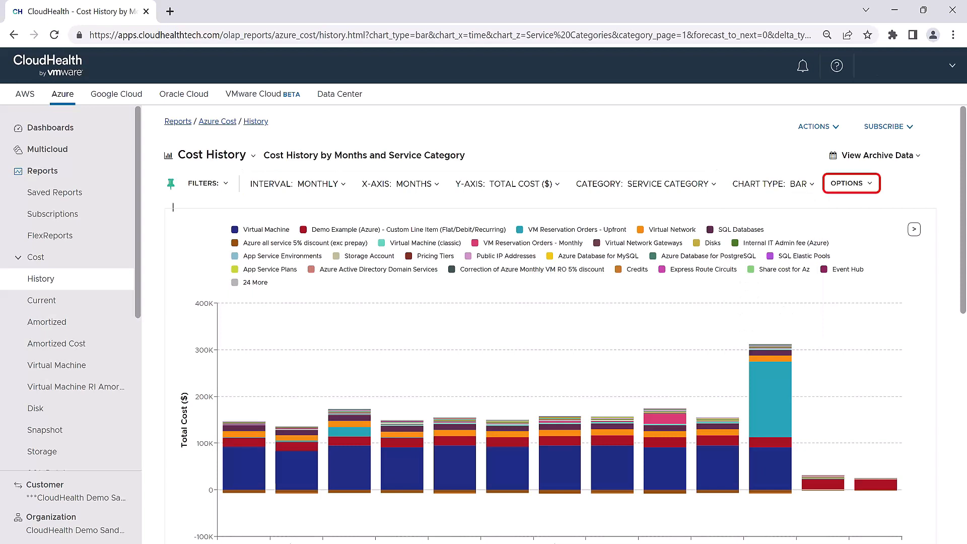
- Set the report options to forecast 3 months based on the previous 3 full months
click(851, 183)
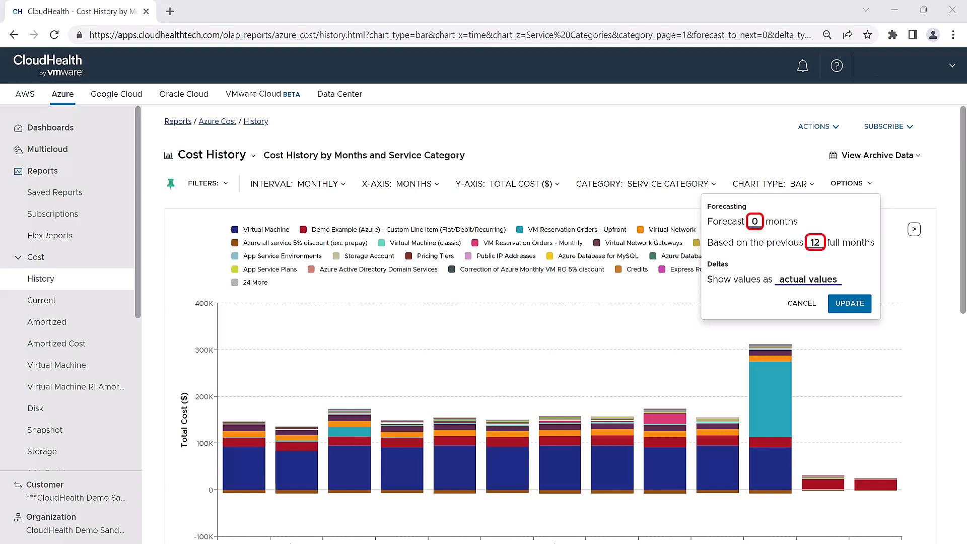
click(754, 221)
text(3)
click(813, 243)
text(3)
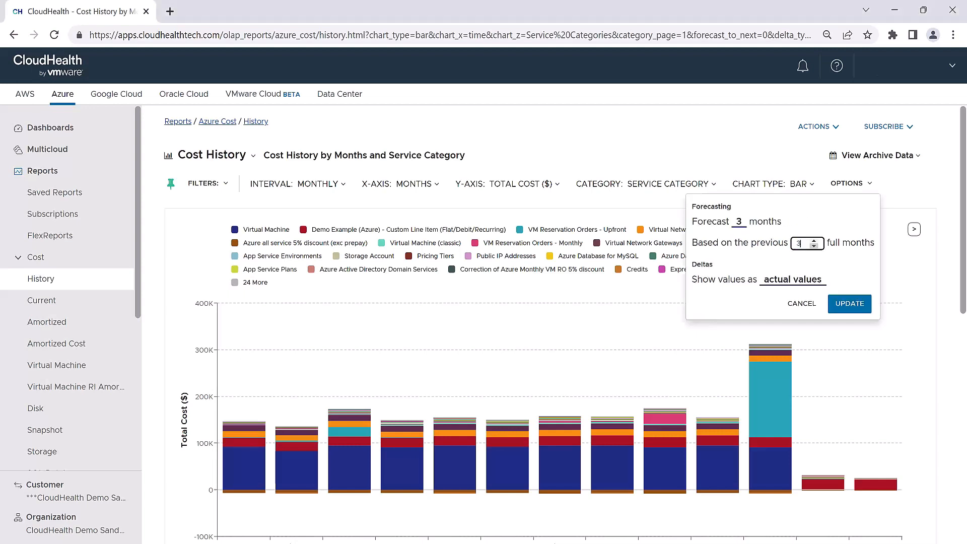
click(849, 304)
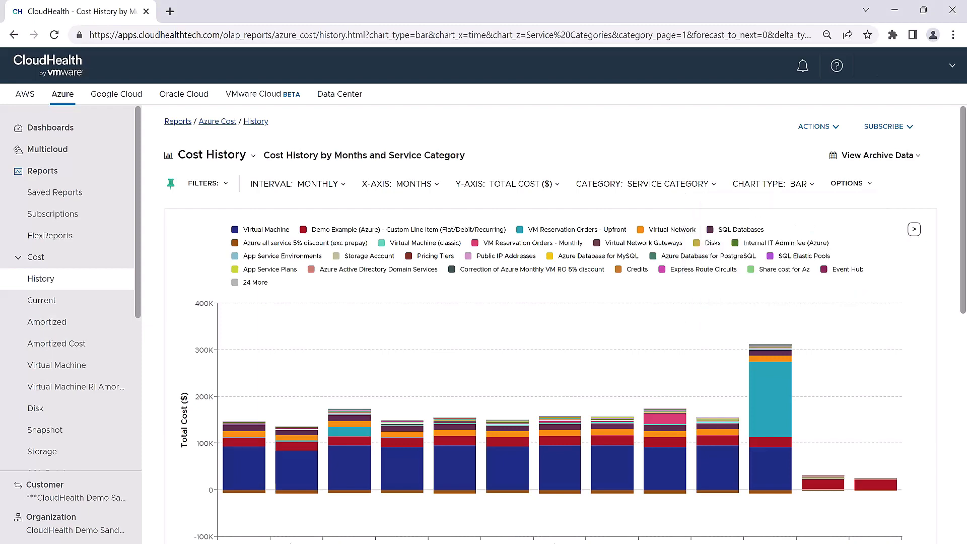
- Hide the VM Reservation Orders - Upfront category from the chart
scroll(173, 140, down, 2)
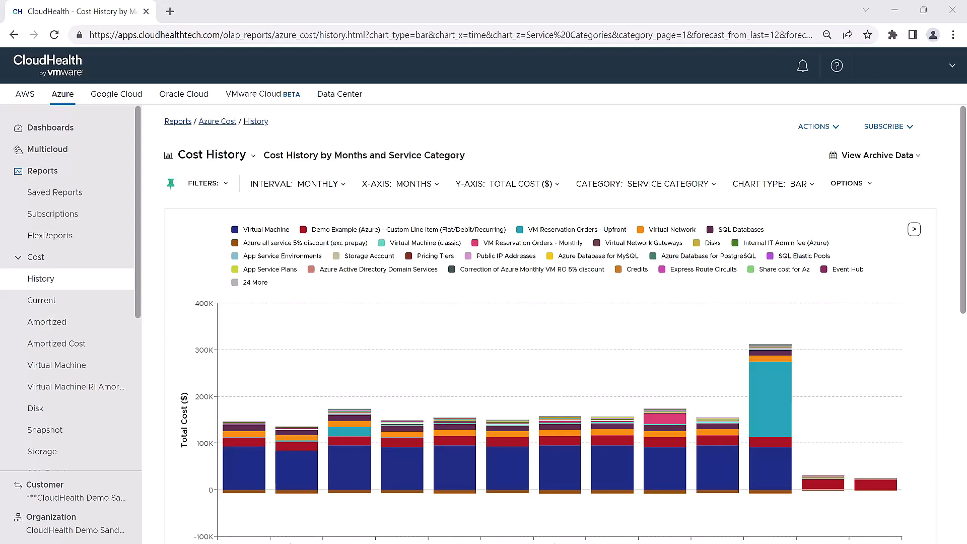
mouse_move(558, 468)
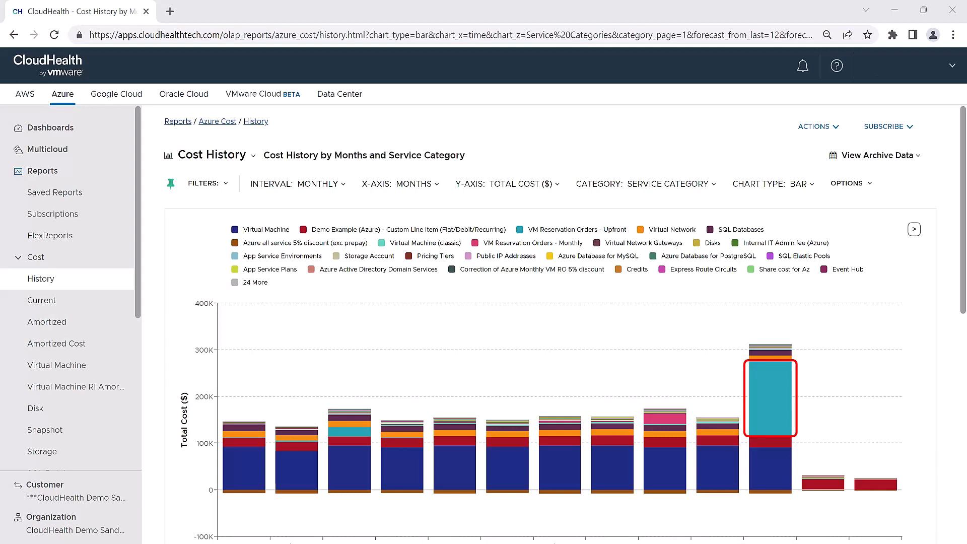
mouse_move(785, 390)
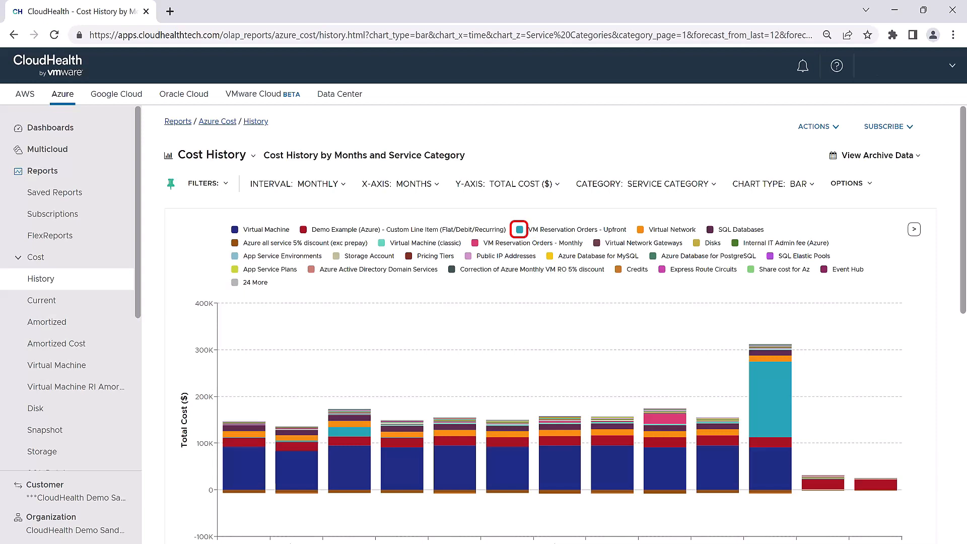
click(519, 229)
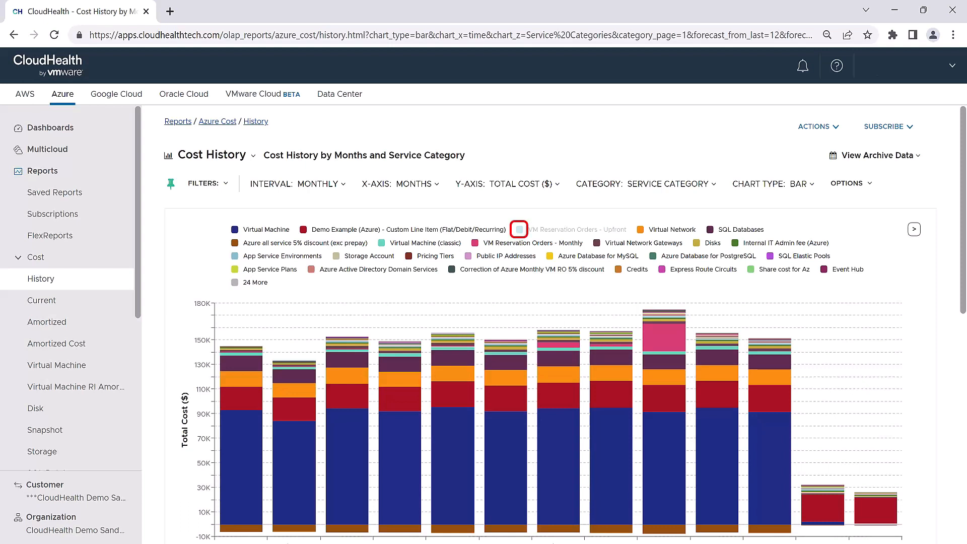
click(519, 229)
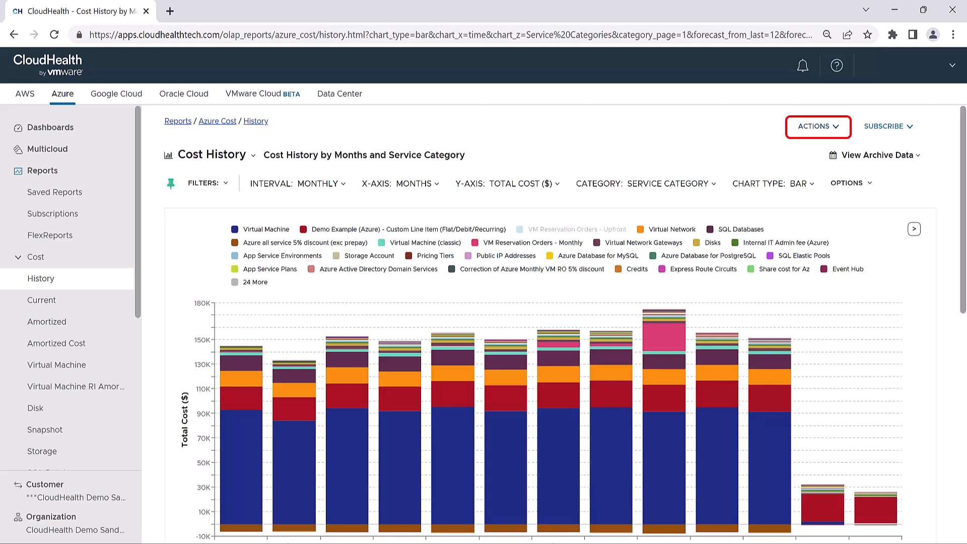
- Save the report as a custom report named Cost History by Months and Service Category
click(818, 127)
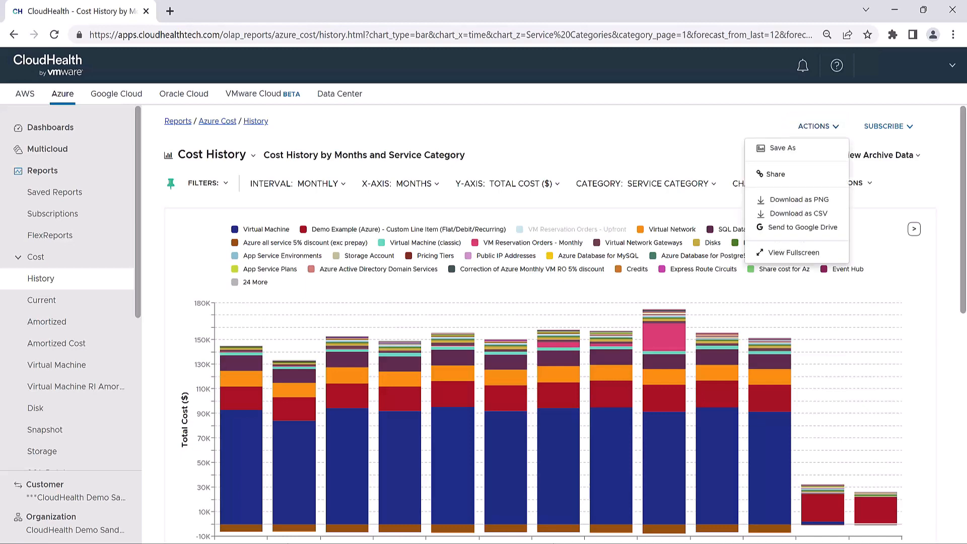
click(782, 148)
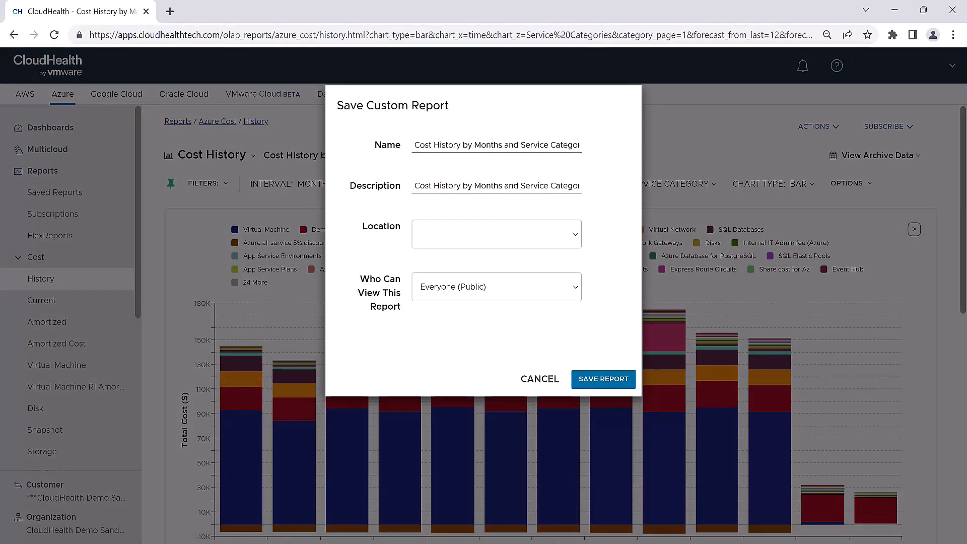
click(603, 380)
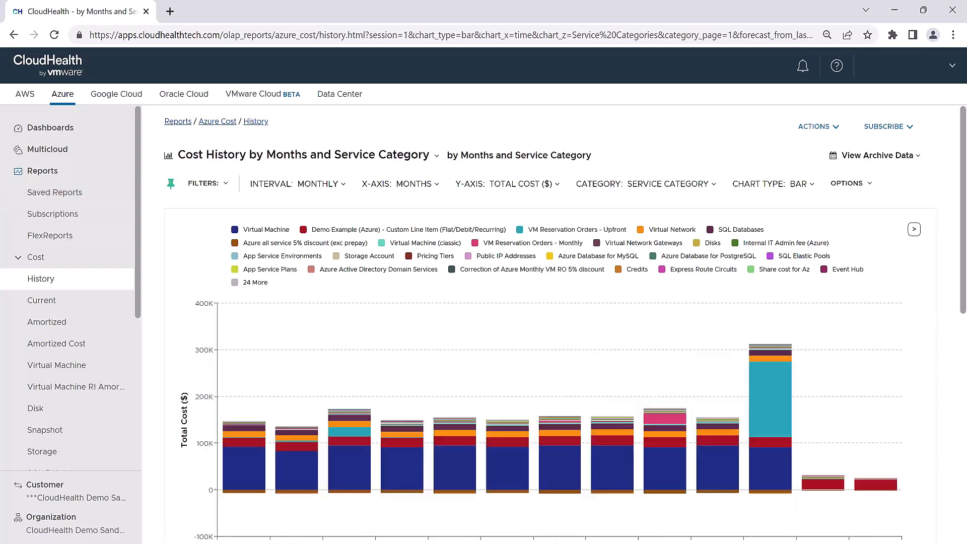
- Open the saved report's share and subscription dialog to review its delivery options, then cancel it
click(818, 127)
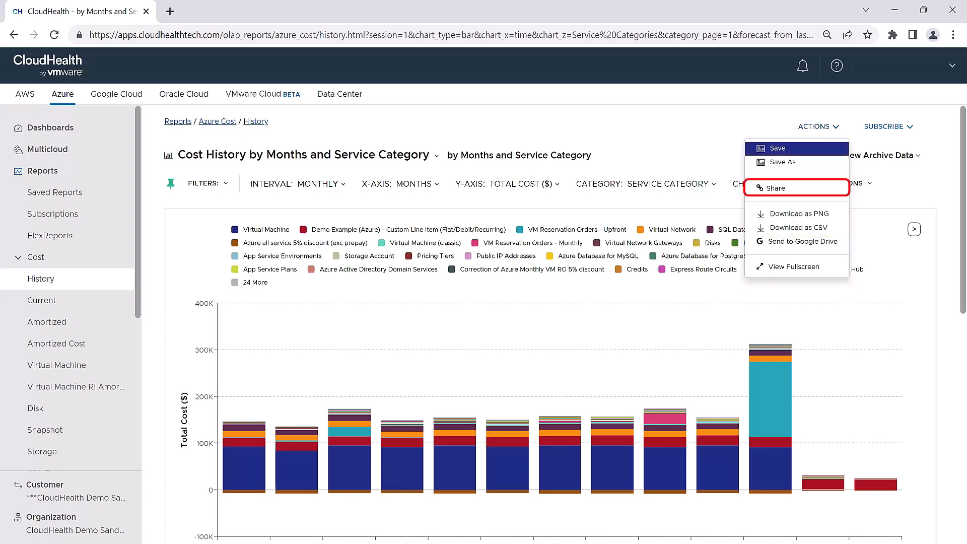
click(775, 188)
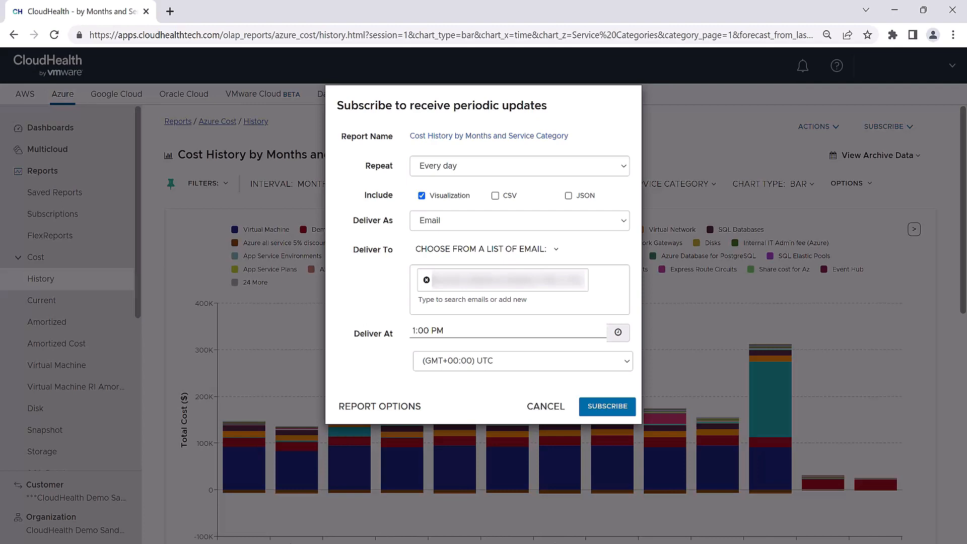
click(546, 405)
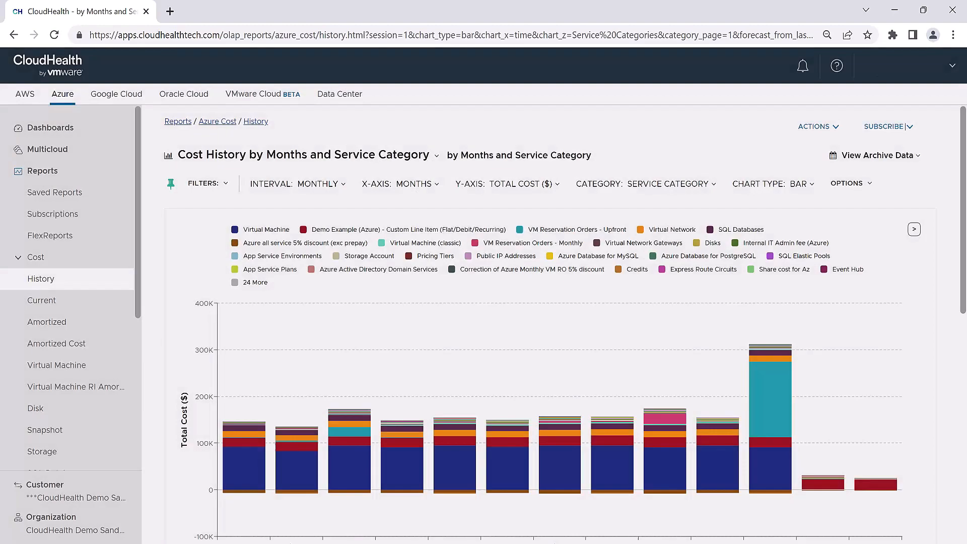